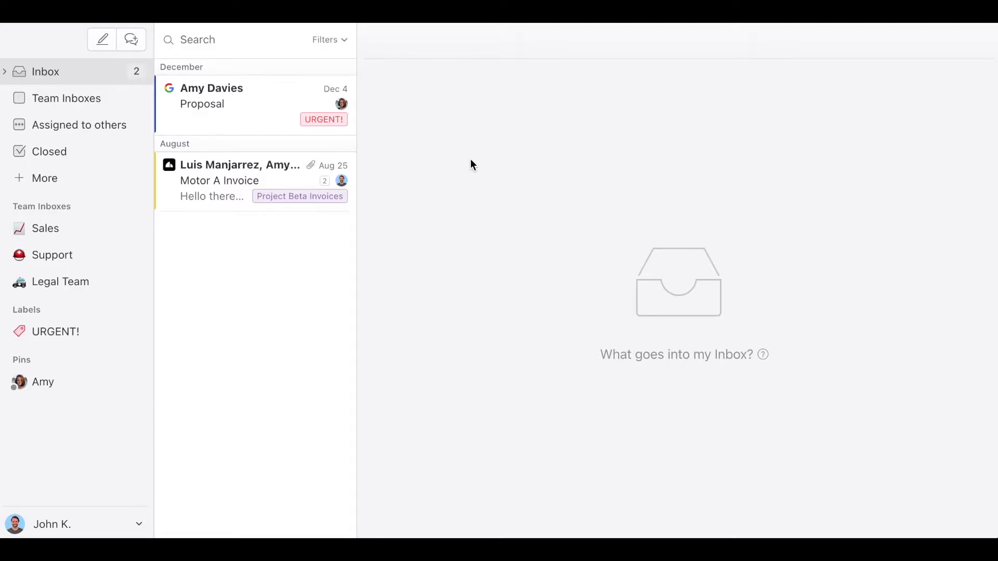
- Open Contacts from the account menu and select the Orange Inc. CEO contact
click(55, 526)
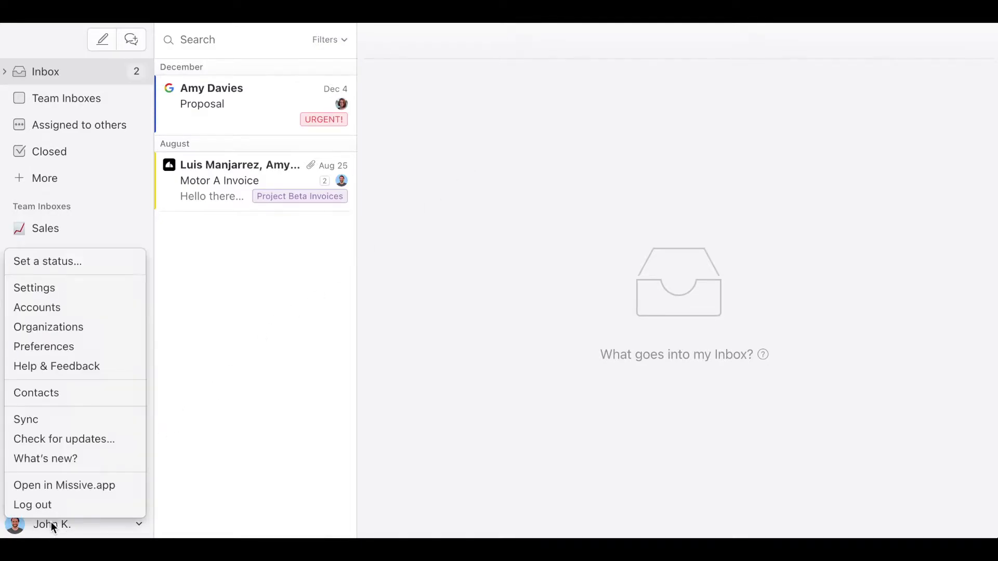
click(58, 395)
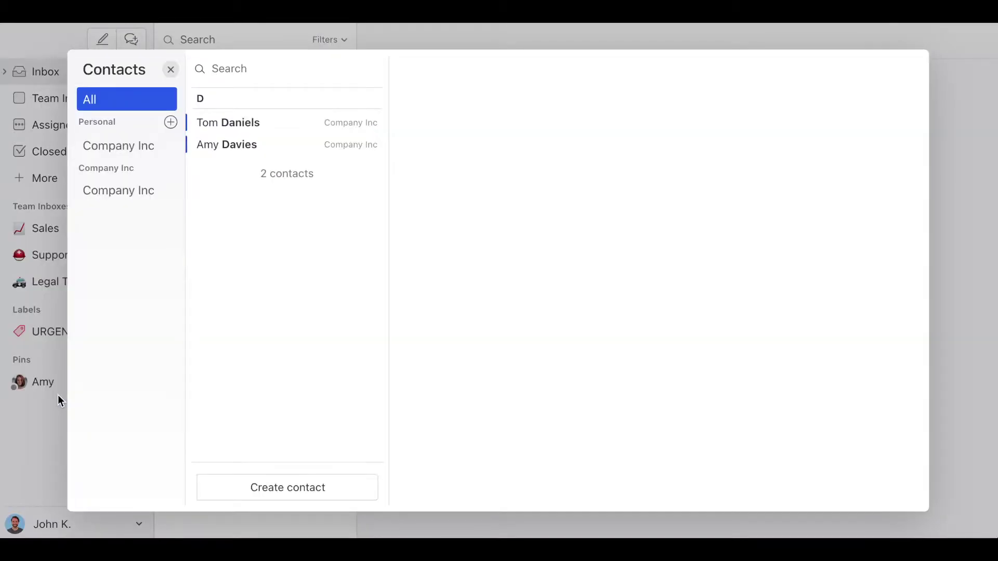
click(243, 149)
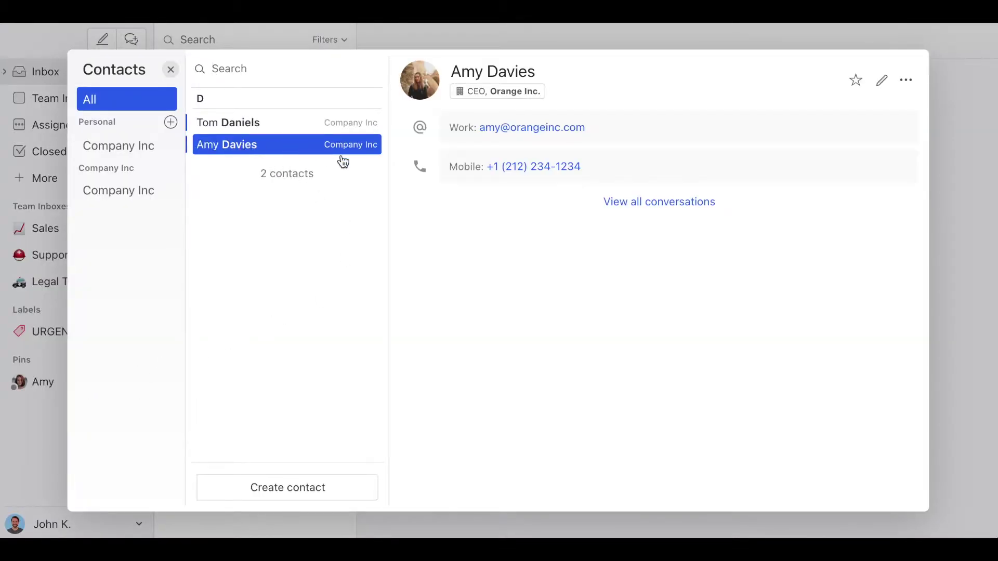
- Create the 'Vip customers' group on that contact and save it
click(882, 84)
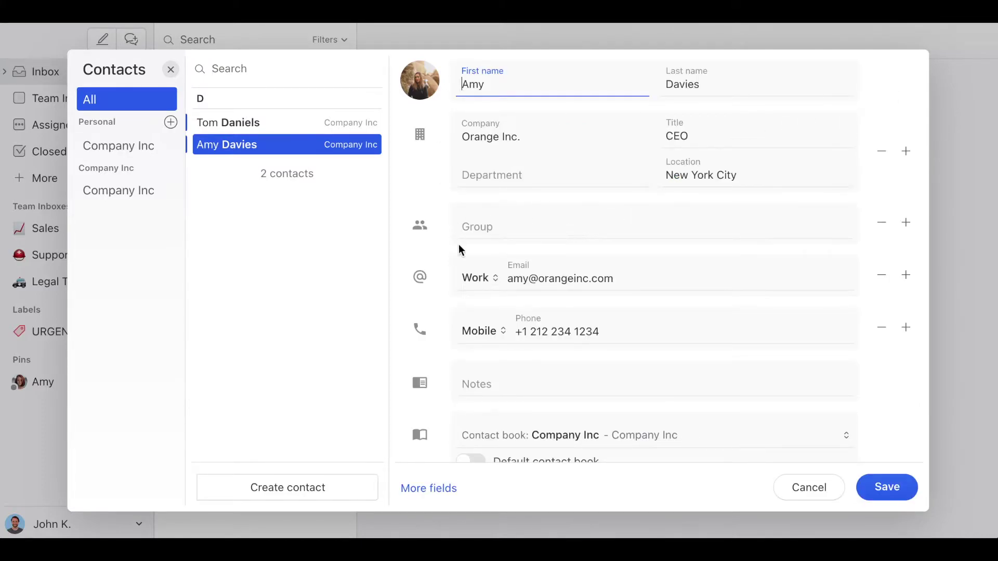
click(504, 228)
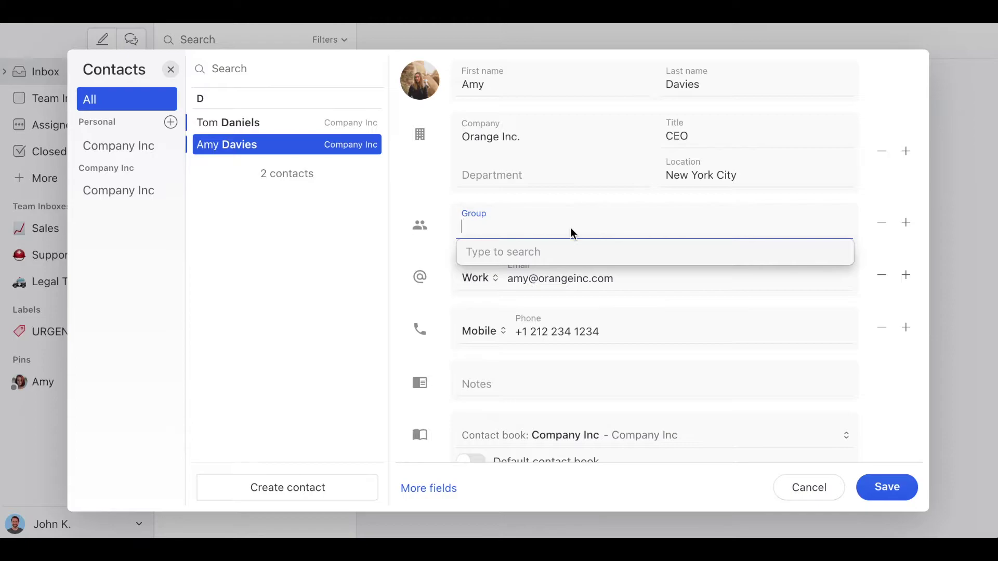
text(Vi)
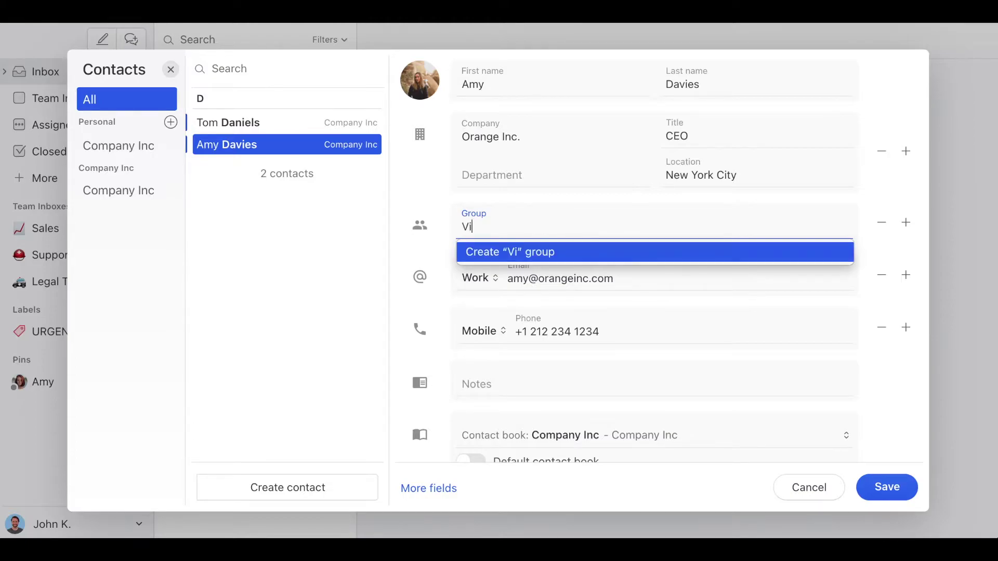
text(p customers)
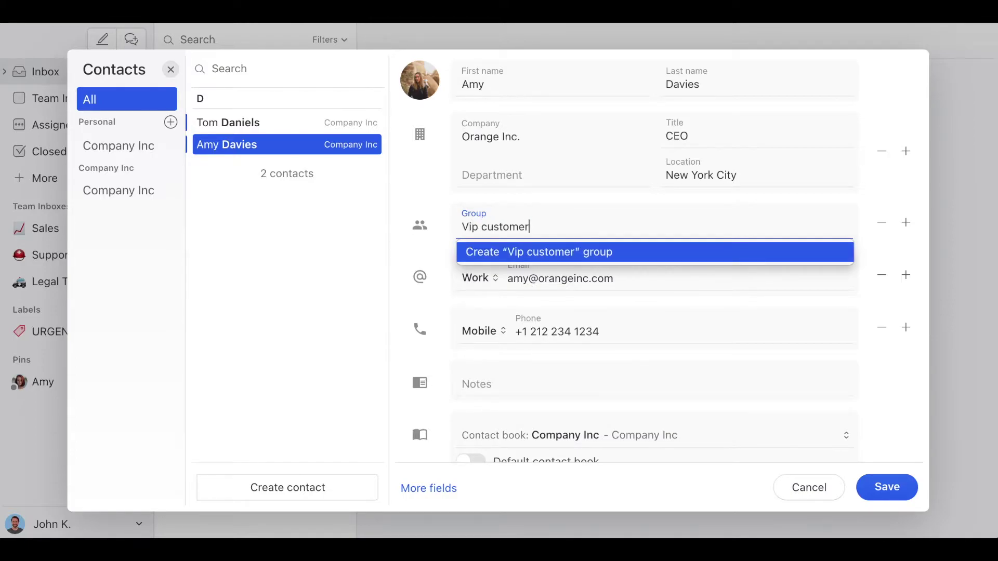
click(590, 250)
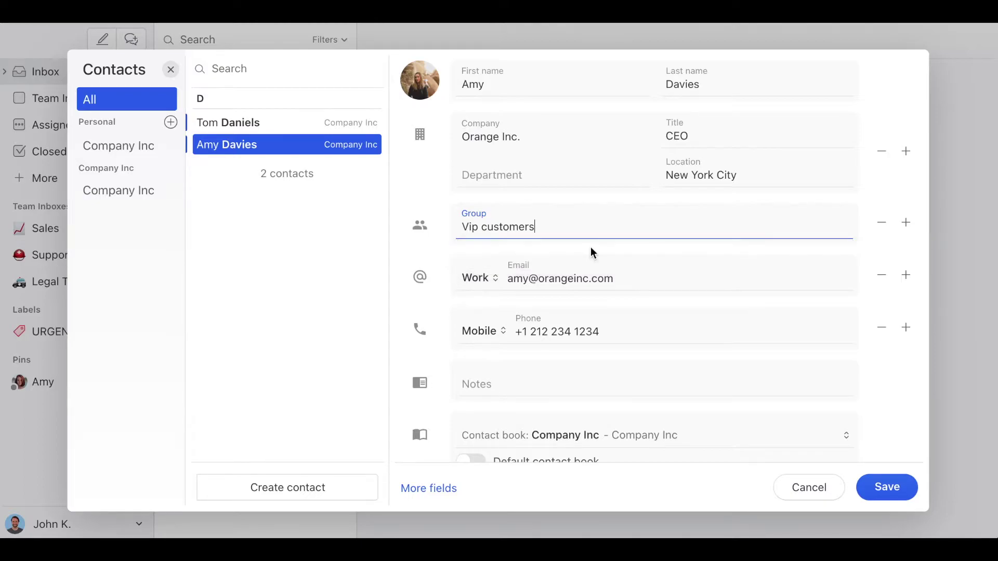
click(895, 492)
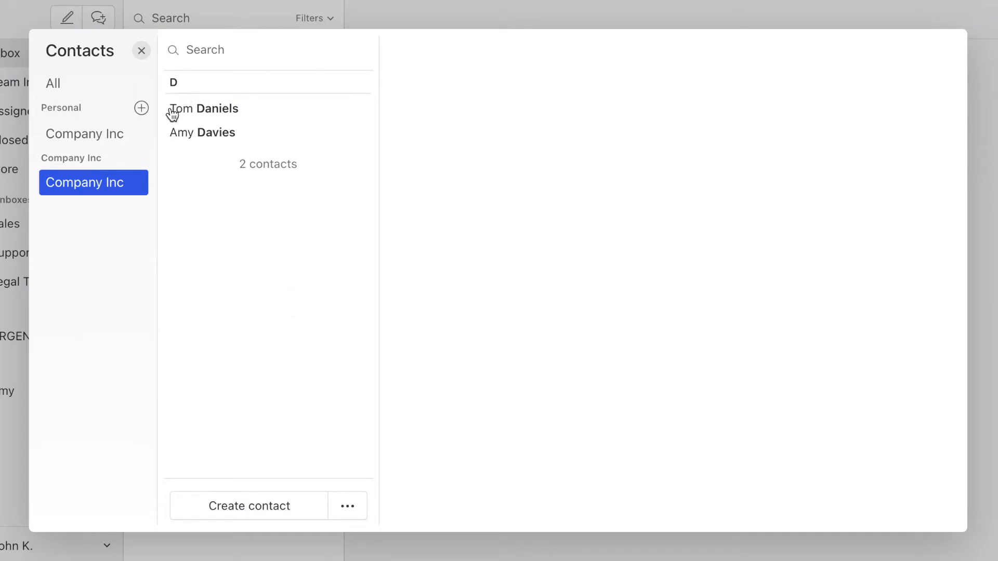
- Assign the Wood Inc. CEO contact to the existing Vip customers group and save
click(264, 114)
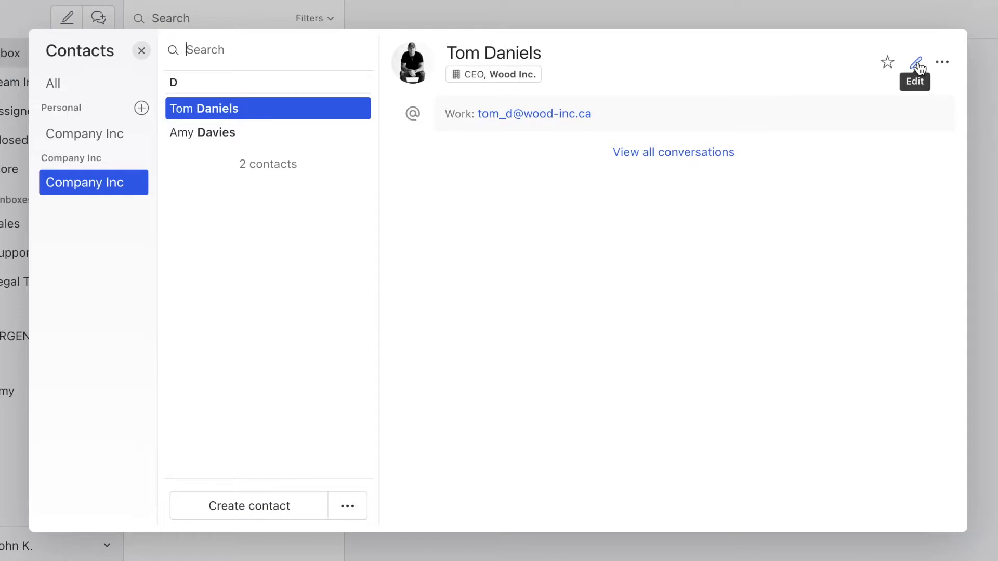
click(916, 64)
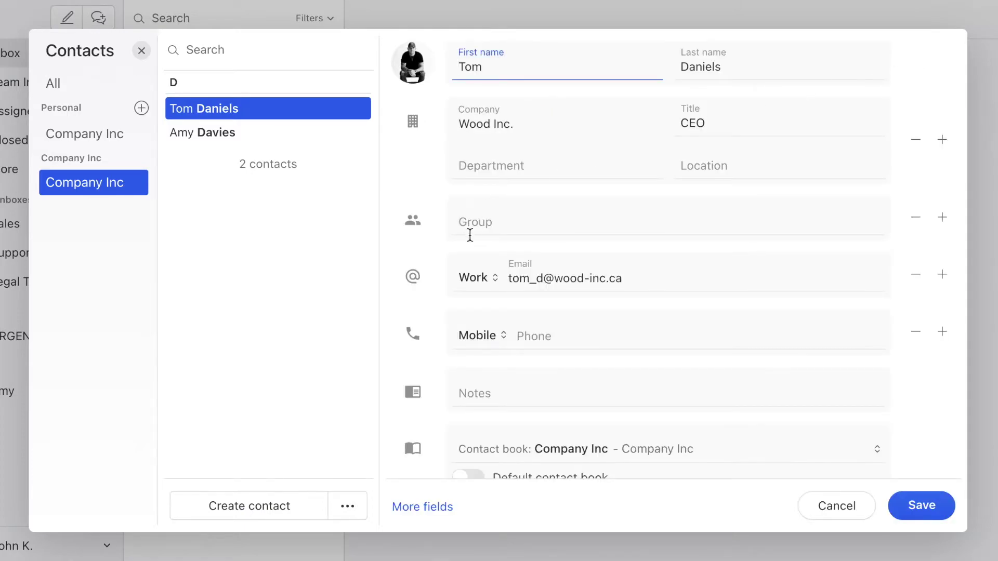
click(480, 226)
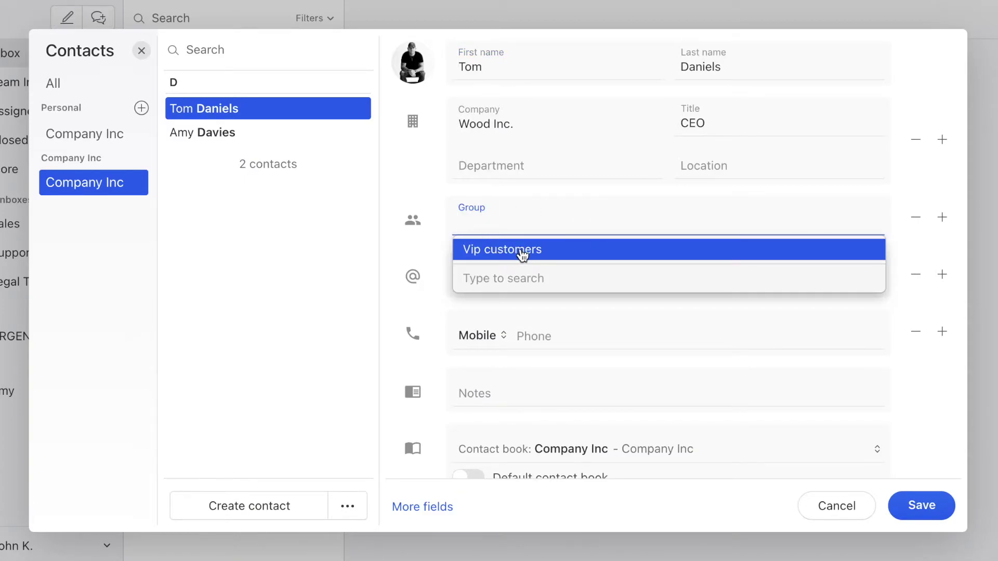
click(521, 252)
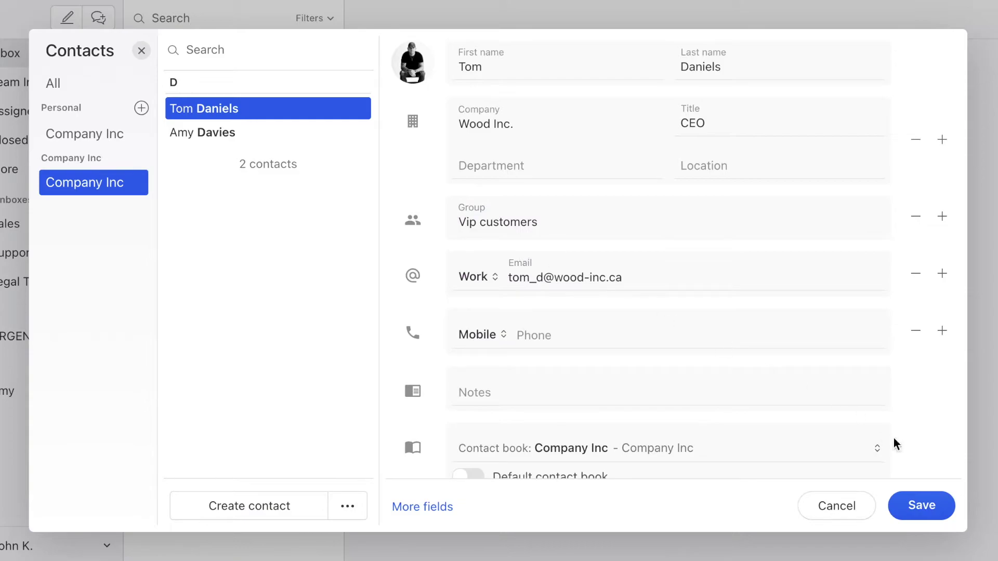
click(925, 507)
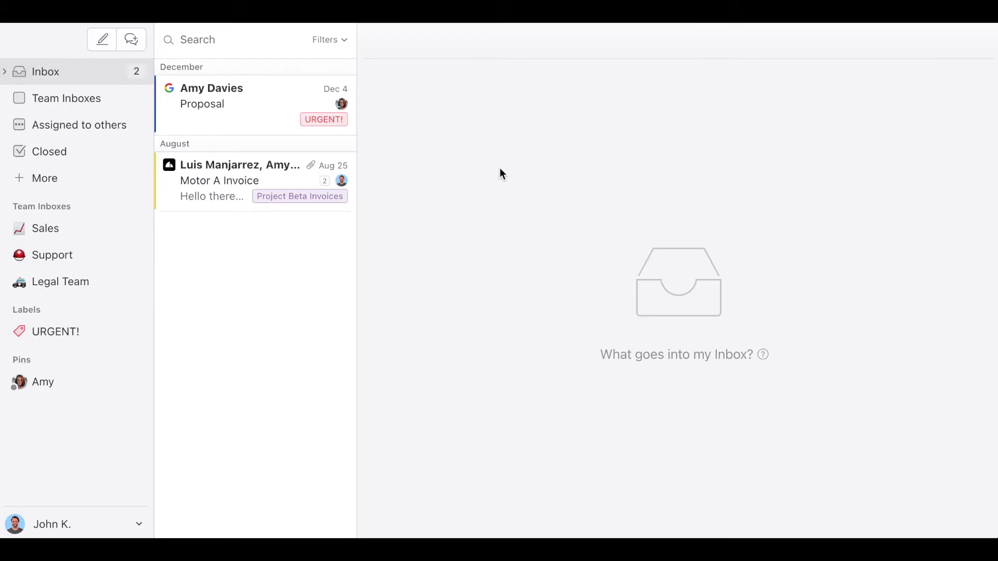
- In Settings > Rules for Company Inc, start a new incoming-email rule
click(80, 522)
click(69, 290)
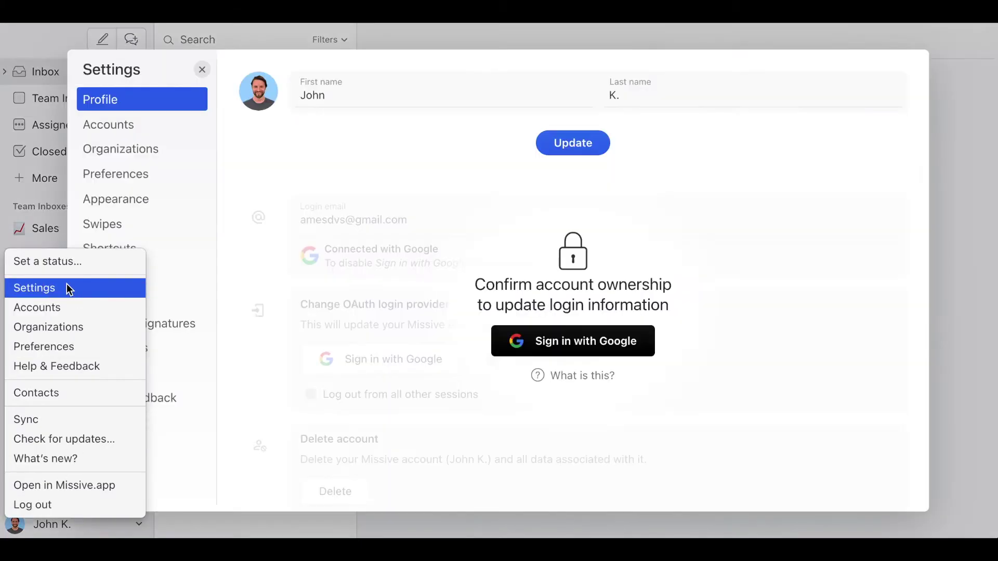
click(131, 303)
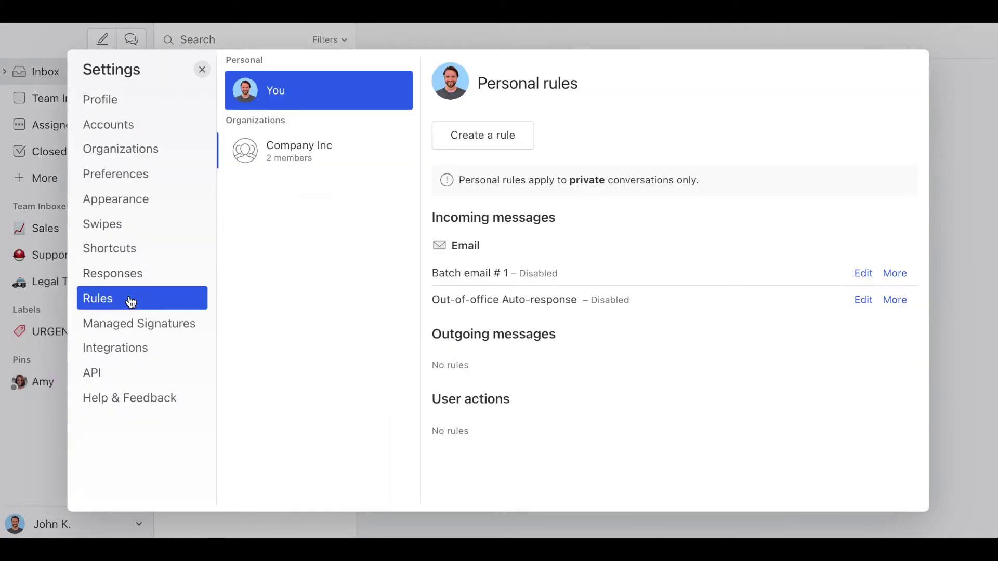
click(338, 161)
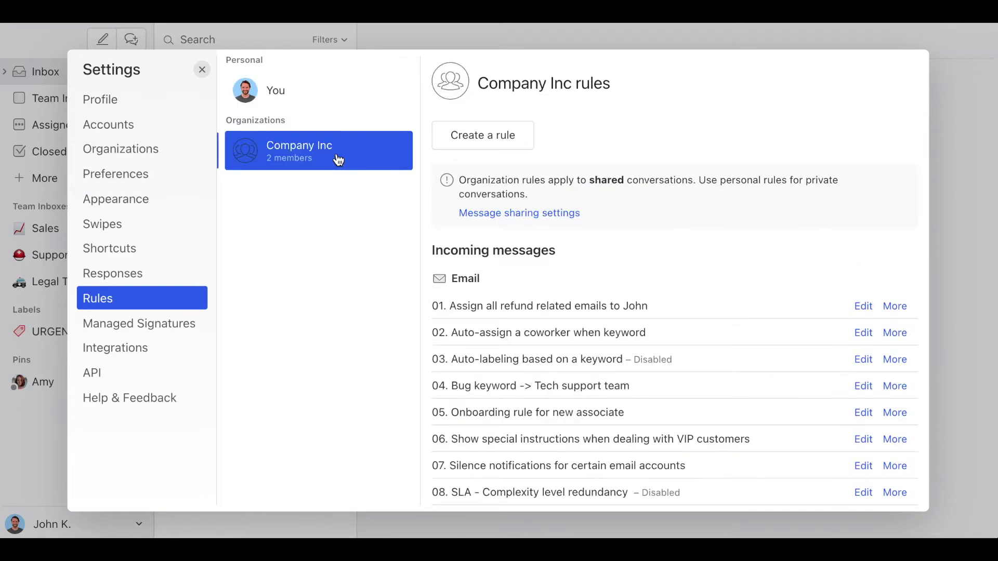
click(493, 137)
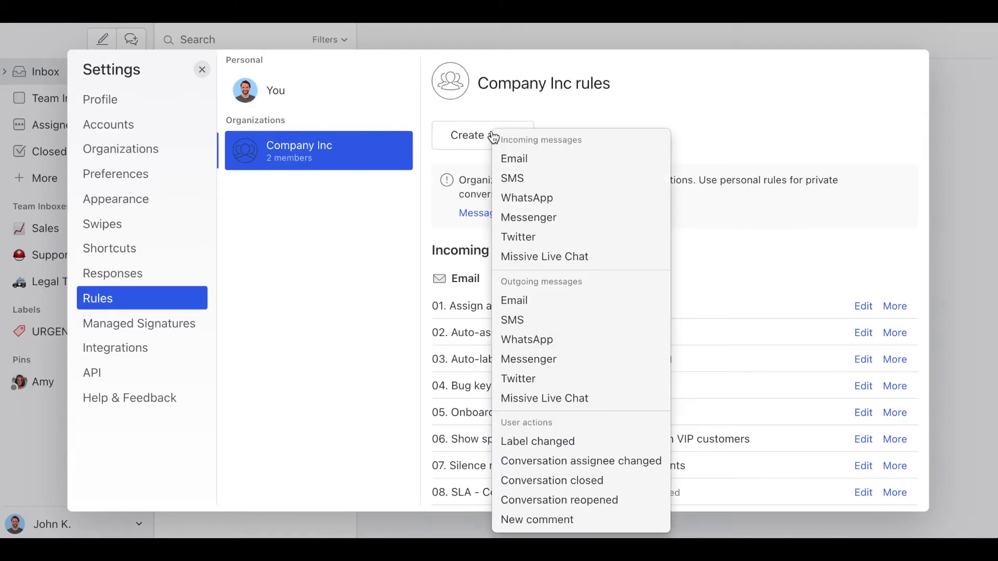
click(531, 165)
- Describe the rule as 'VIP Customer Notification and Labeling' and match senders in contact group Vip customers
text(VIP Customer Notification and Labeling)
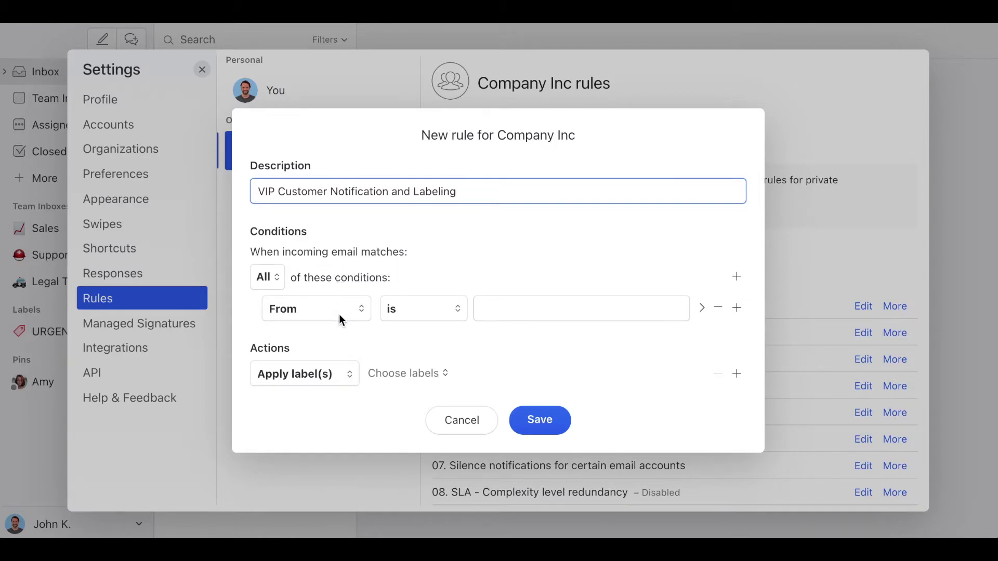
click(411, 311)
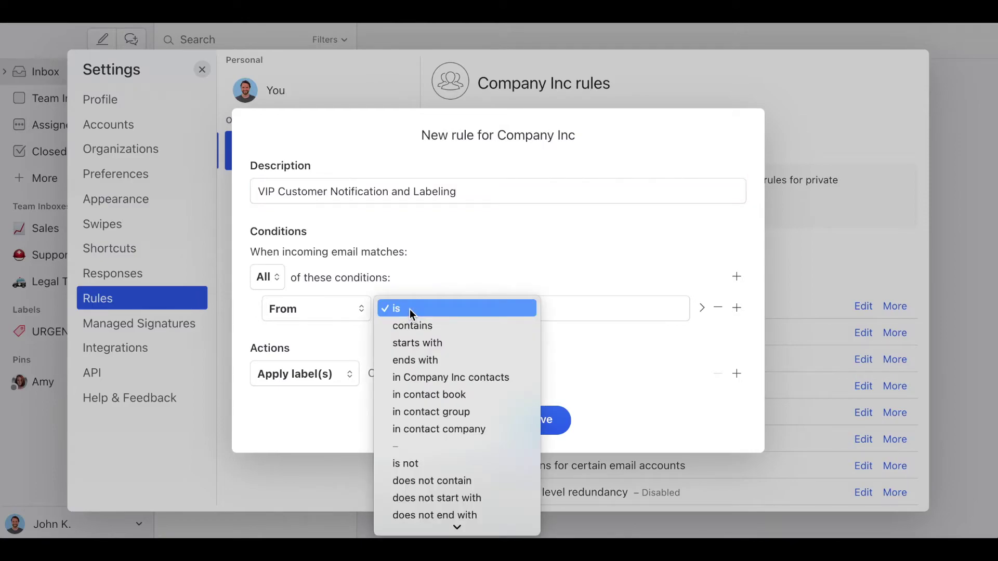
click(453, 423)
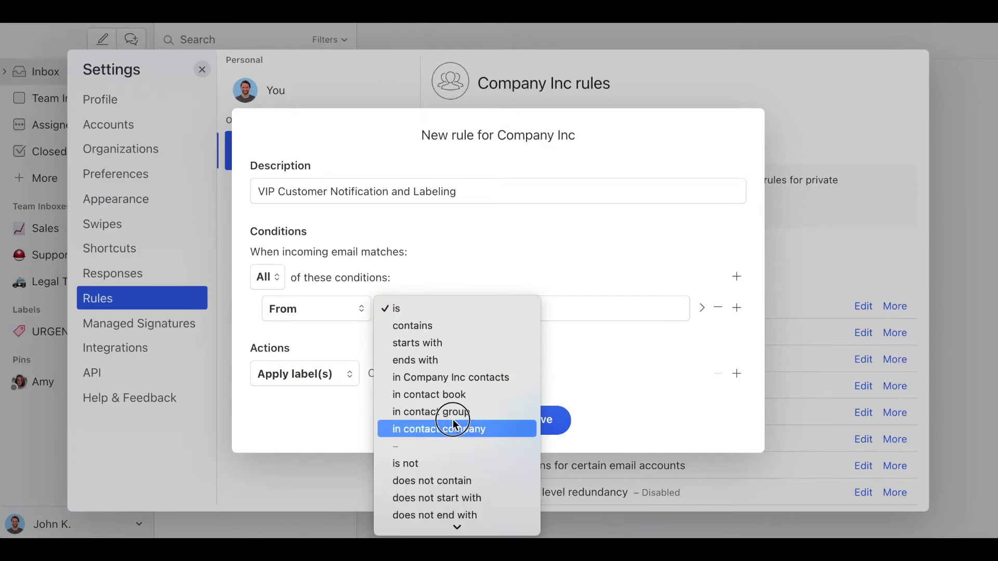
click(452, 412)
click(525, 313)
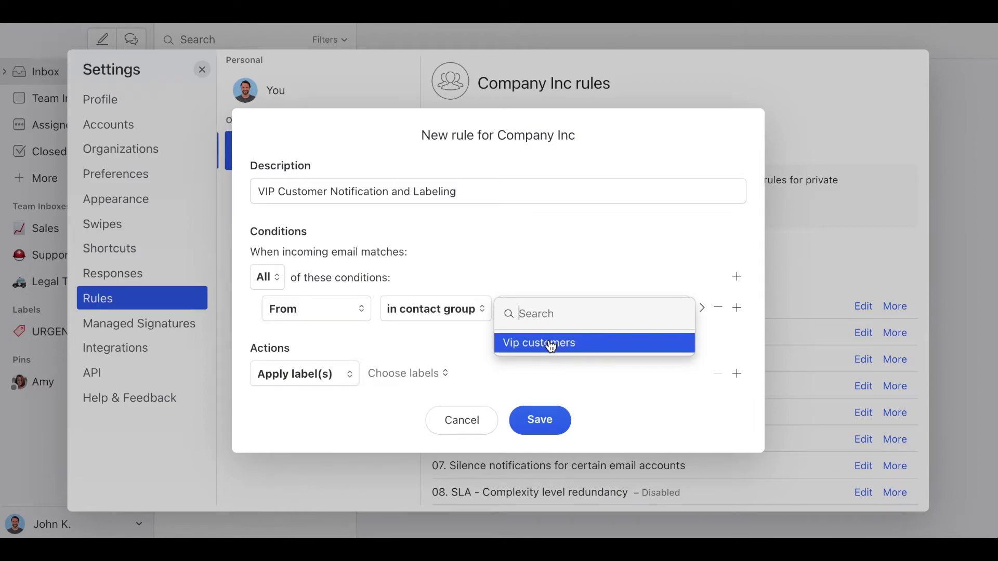
click(552, 347)
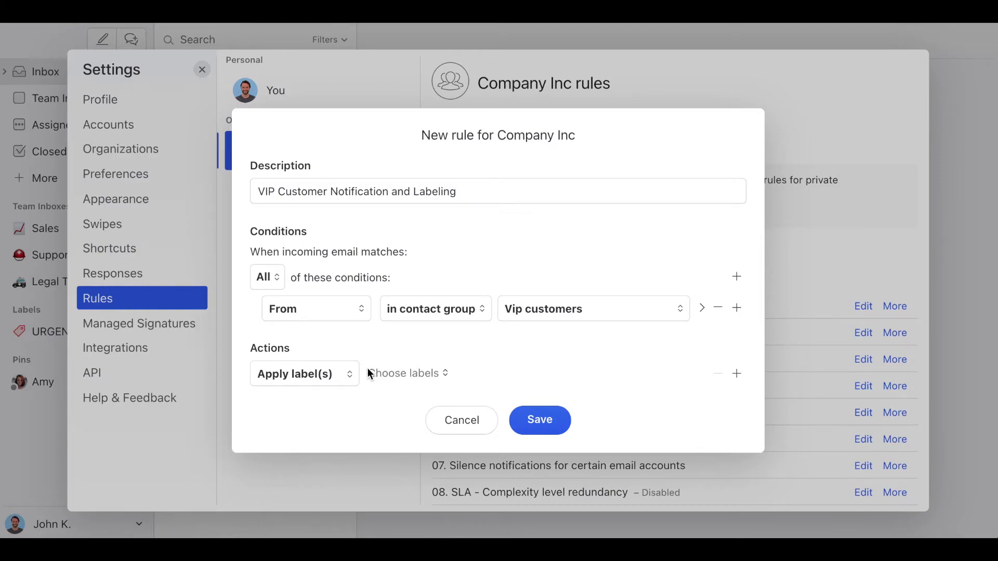
click(333, 376)
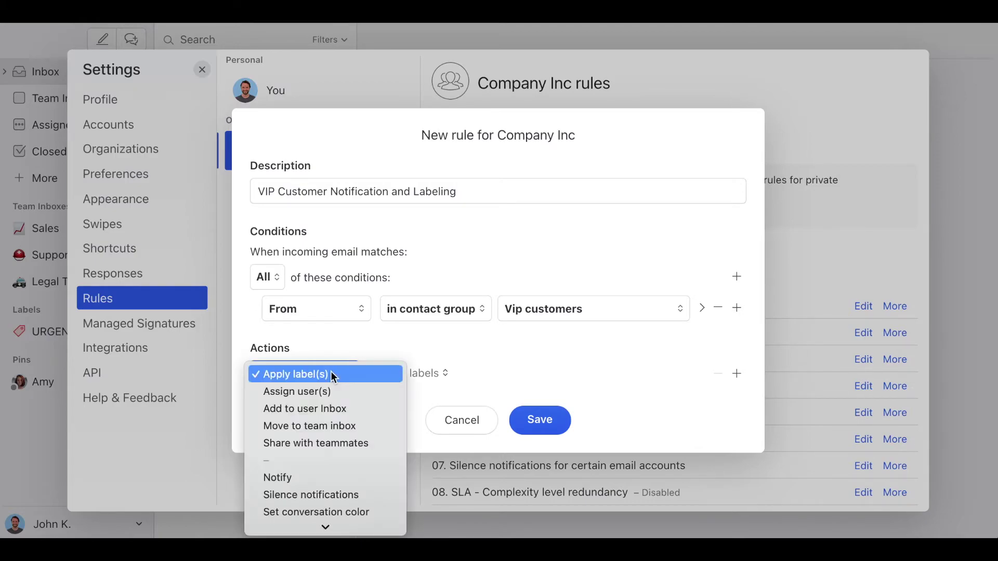
- Make the rule notify the Sales team with 'VIP customer just contacted us'
click(327, 478)
click(415, 351)
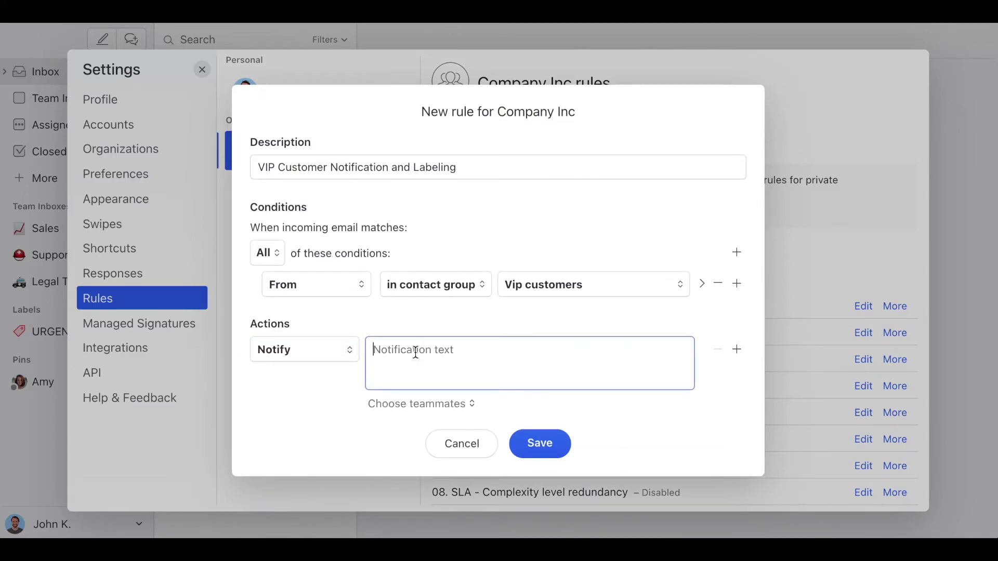
text(VIP customer just gon)
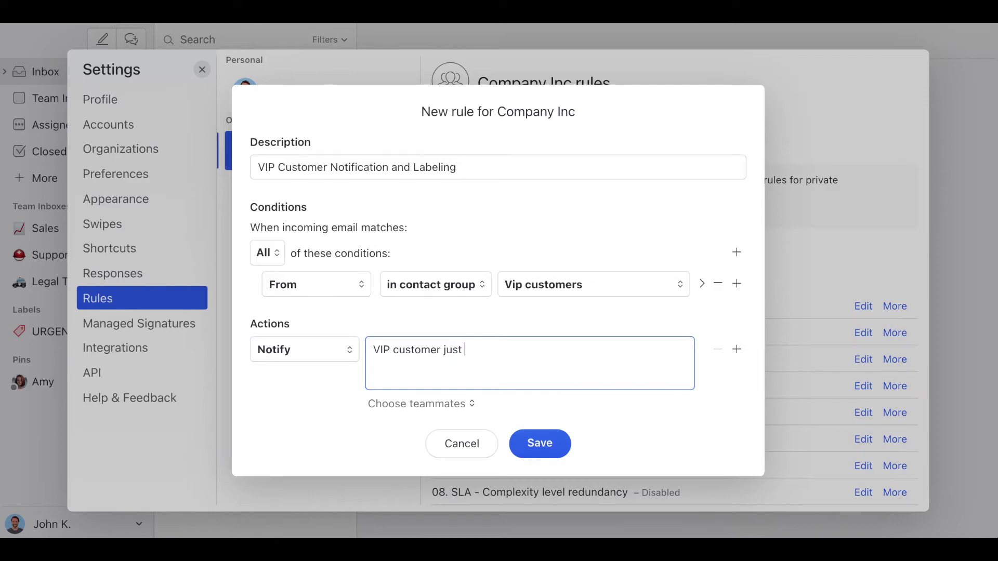
key(BackSpace)
key(BackSpace)
key(BackSpace)
text(contacted us)
click(468, 405)
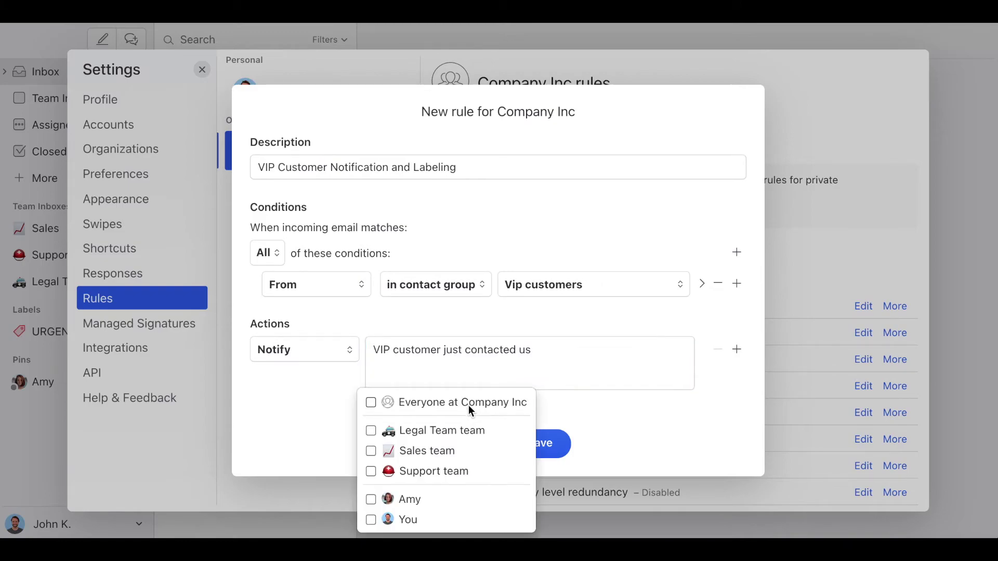
click(371, 450)
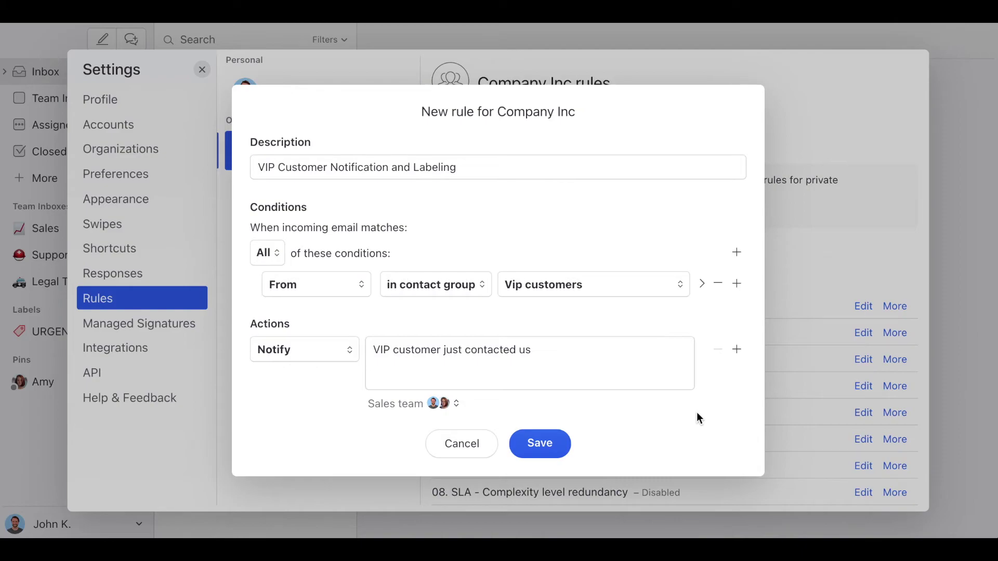
- Add a second action applying the VIP label
click(737, 350)
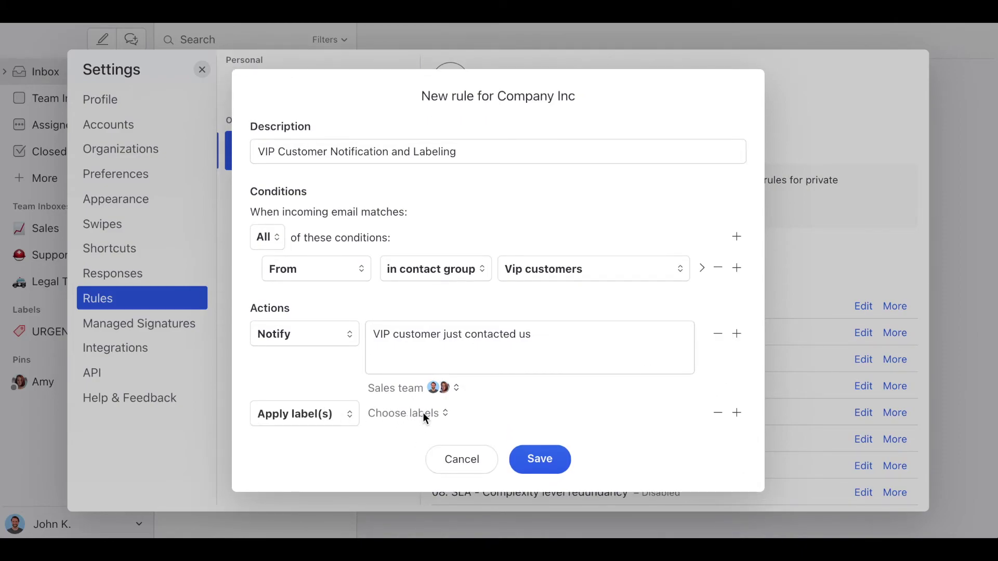
click(422, 413)
text(l)
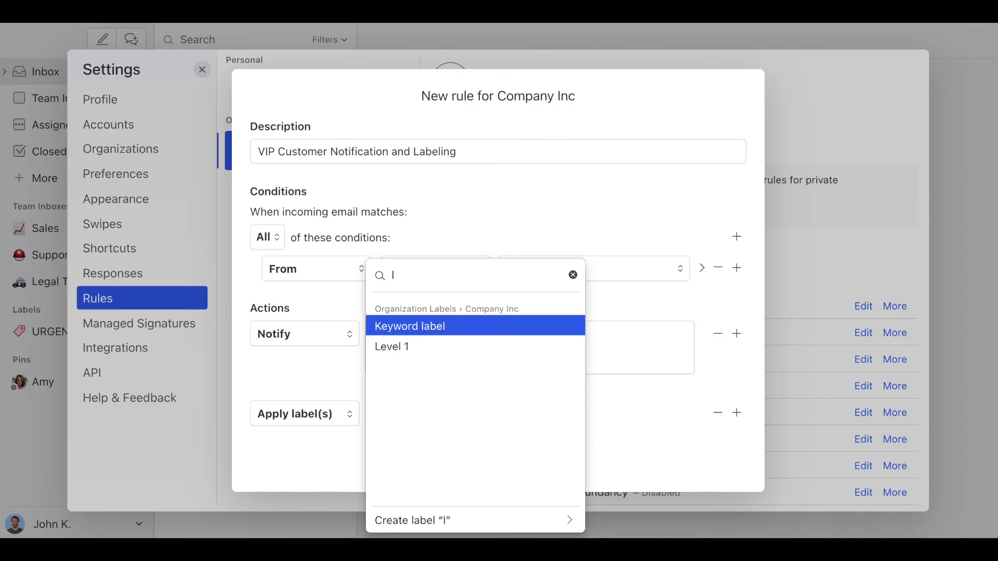
key(BackSpace)
text(vip)
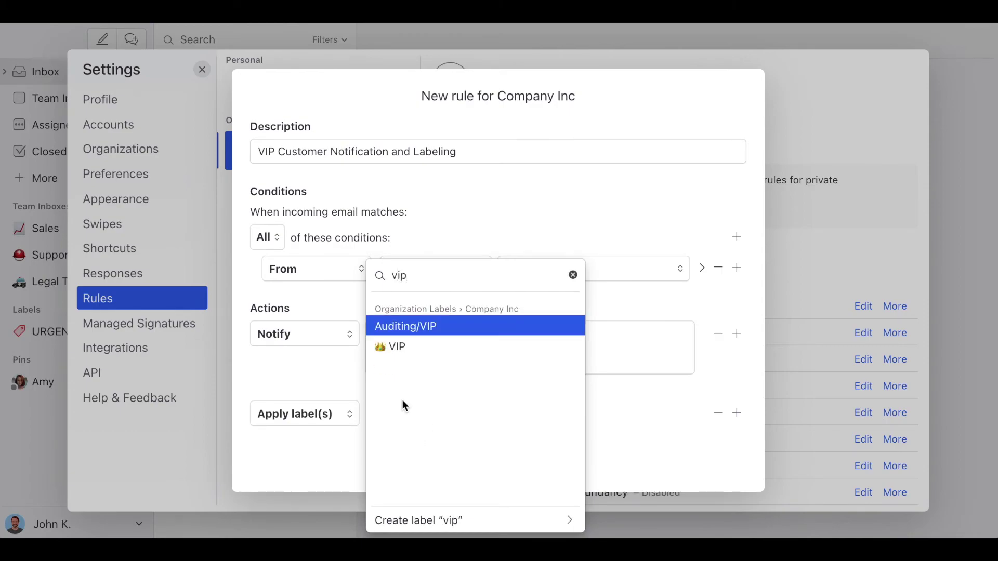
click(400, 345)
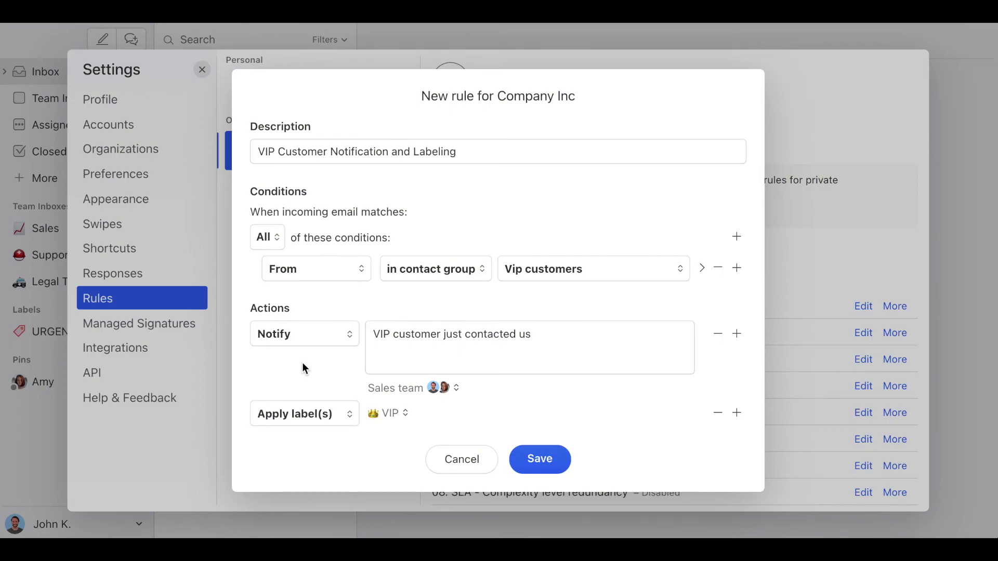